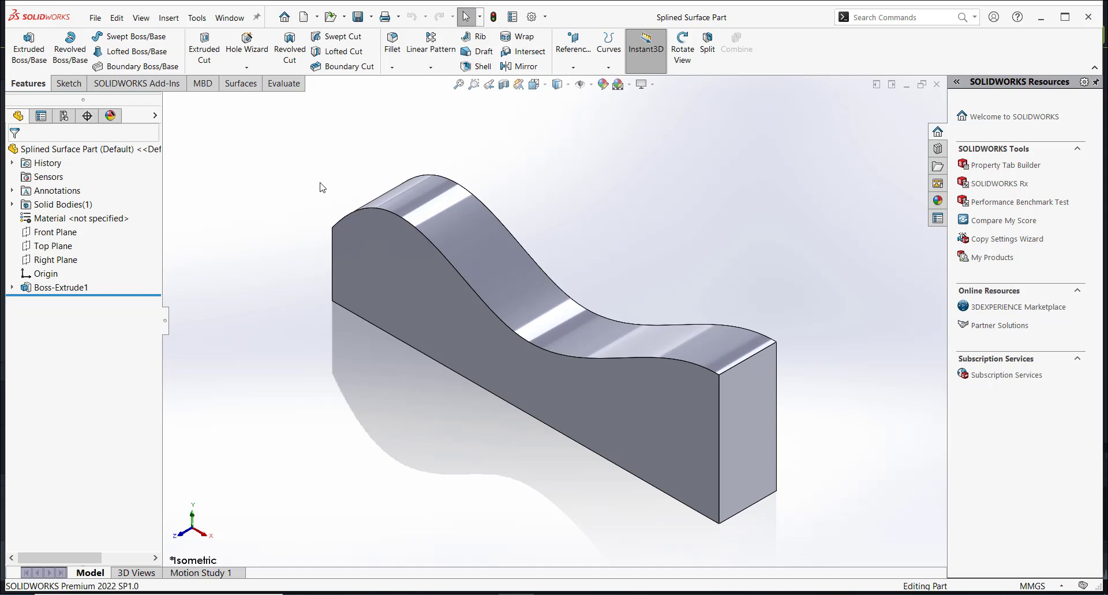
Step: Start a face-on sketch on the Top Plane with Offset Entities set to 10.00 mm
left_click(465, 232)
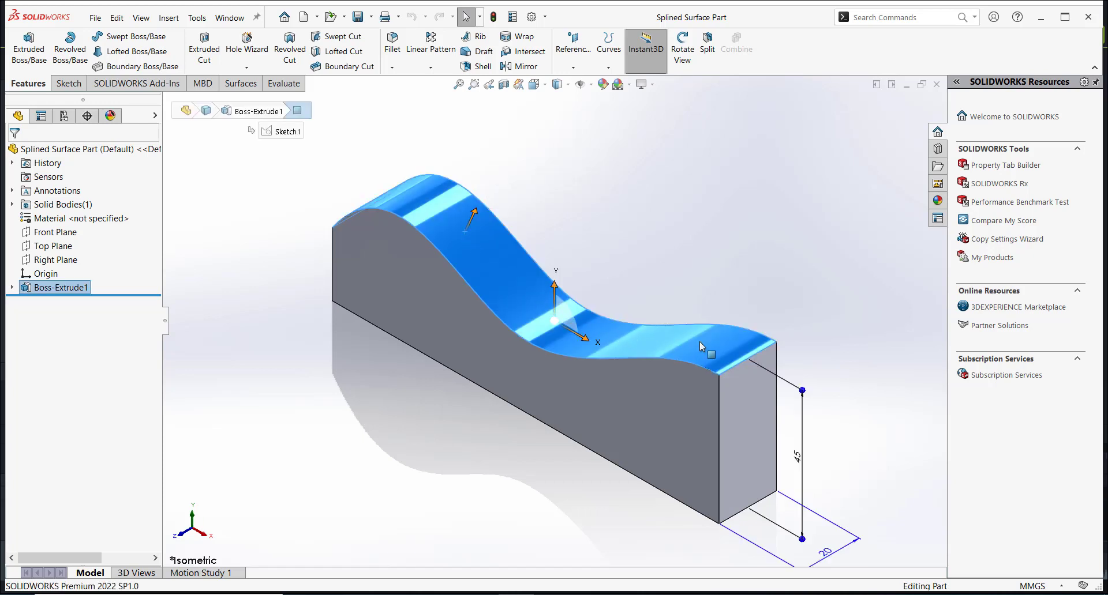
left_click(457, 154)
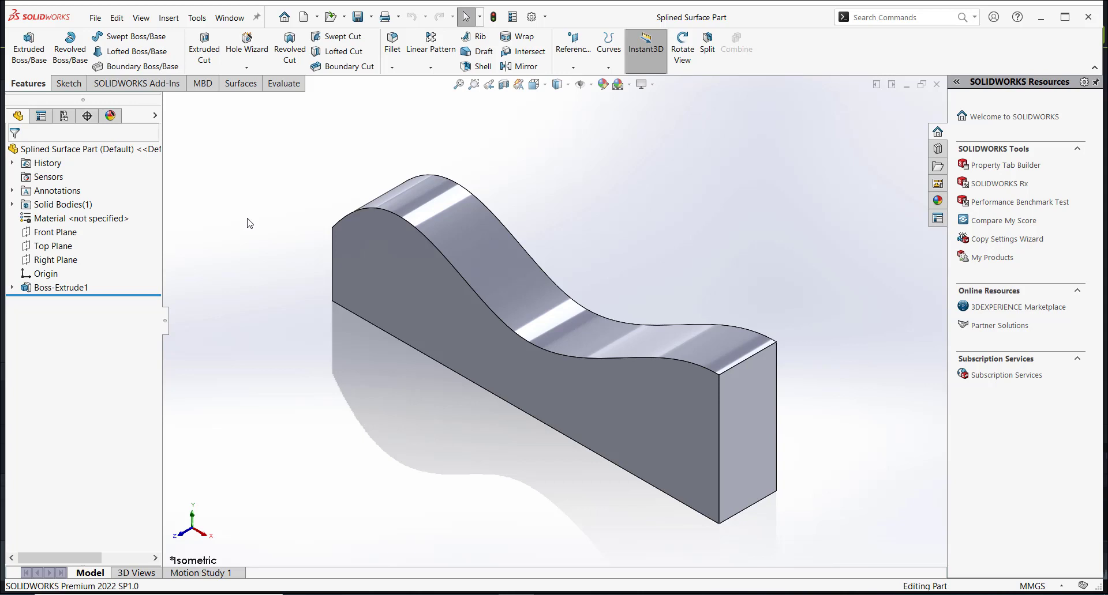
left_click(62, 248)
left_click(72, 232)
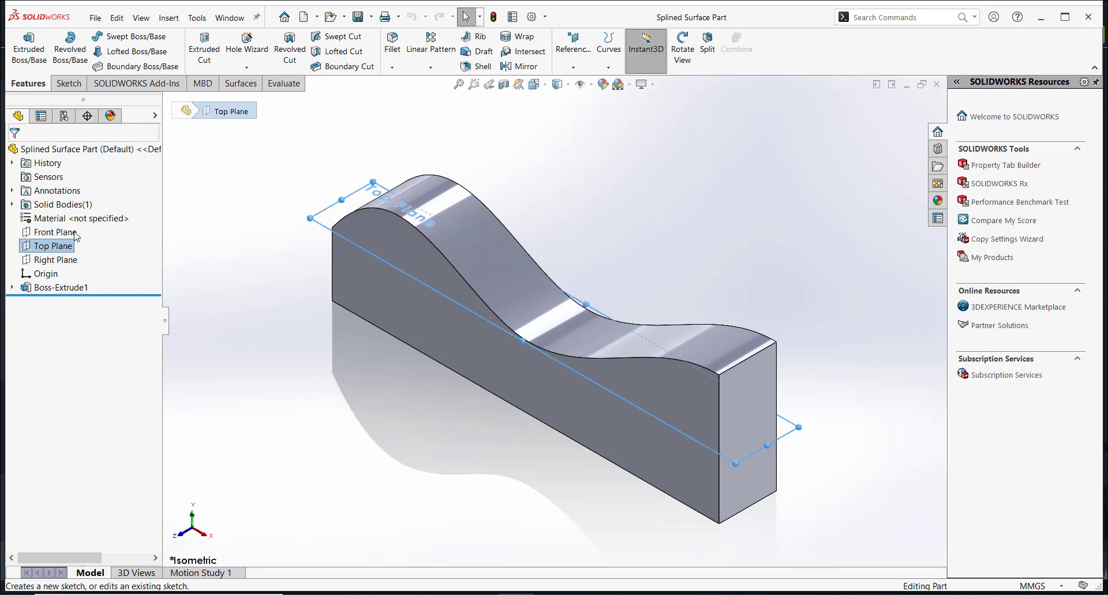
key("ctrl+8")
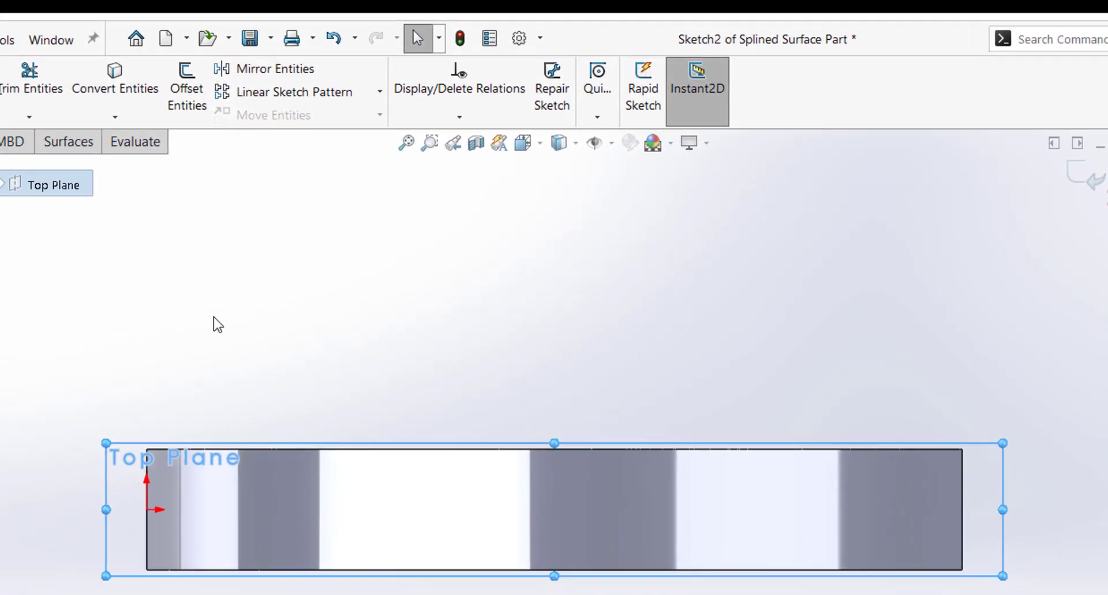
left_click(213, 317)
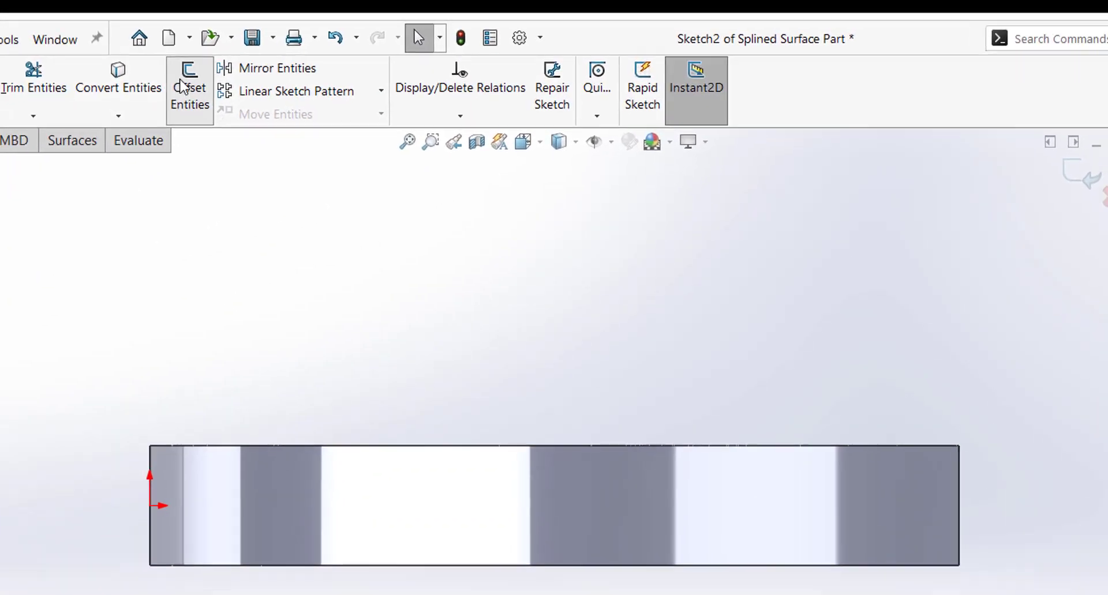
left_click(183, 87)
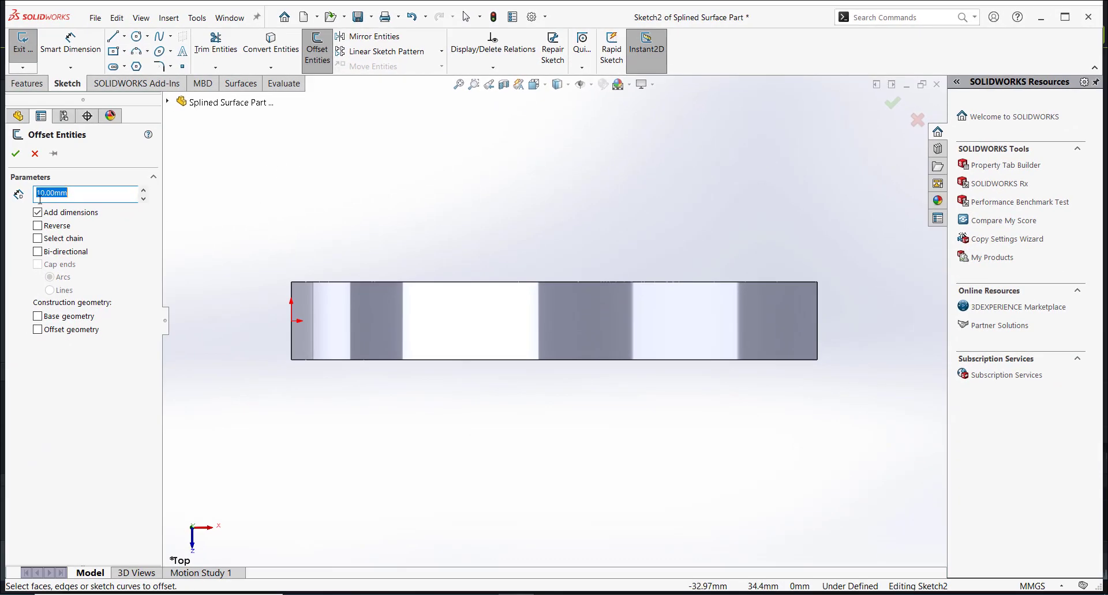
Step: Offset the part's long top edge 10 mm inward as a construction line
left_click(408, 283)
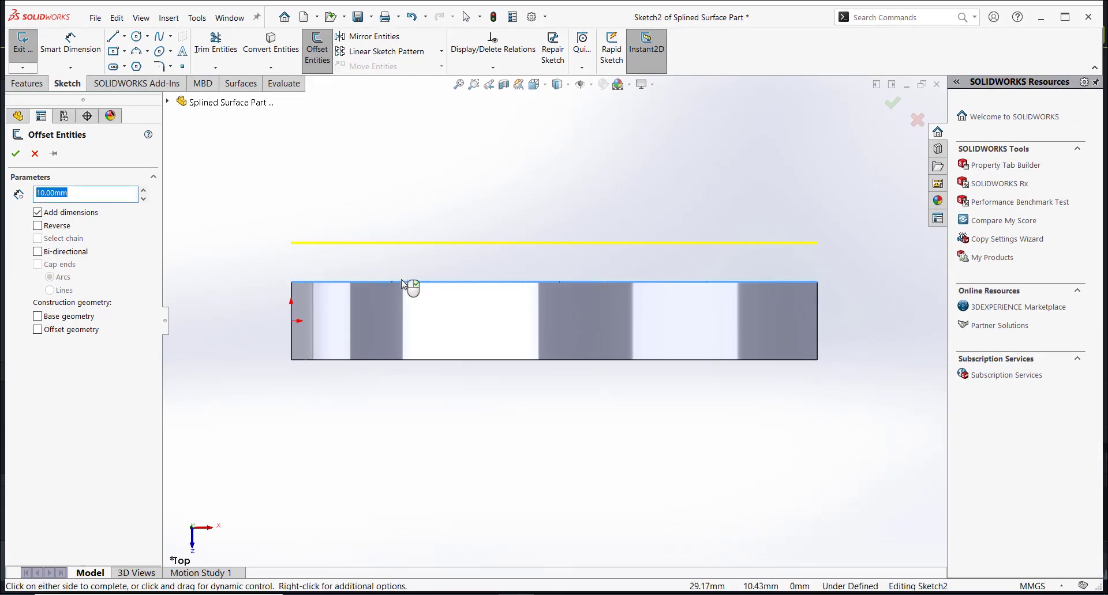
left_click(38, 227)
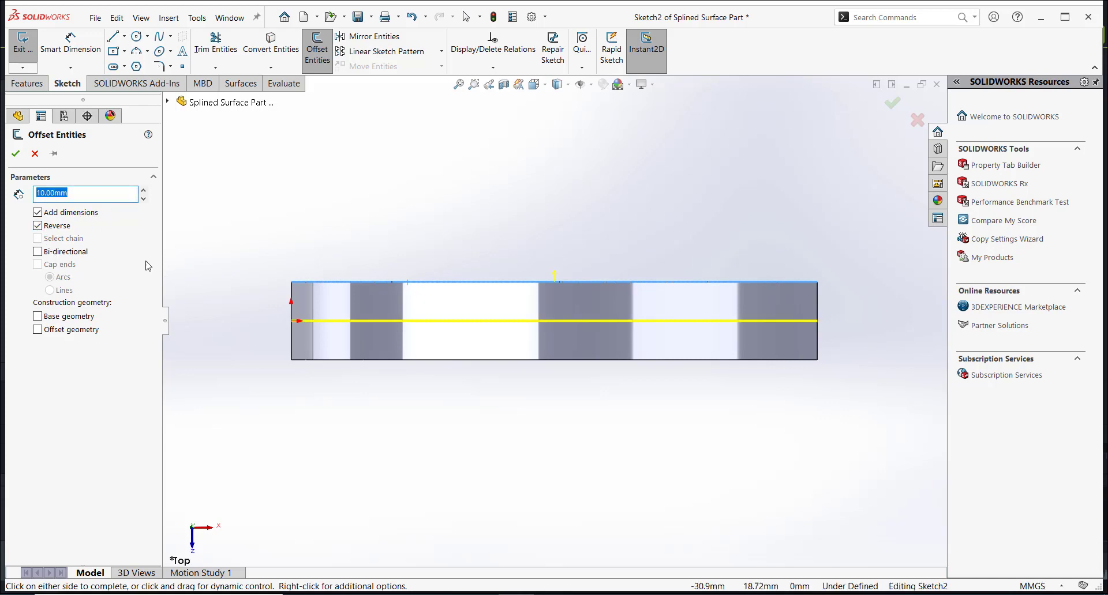
left_click(38, 330)
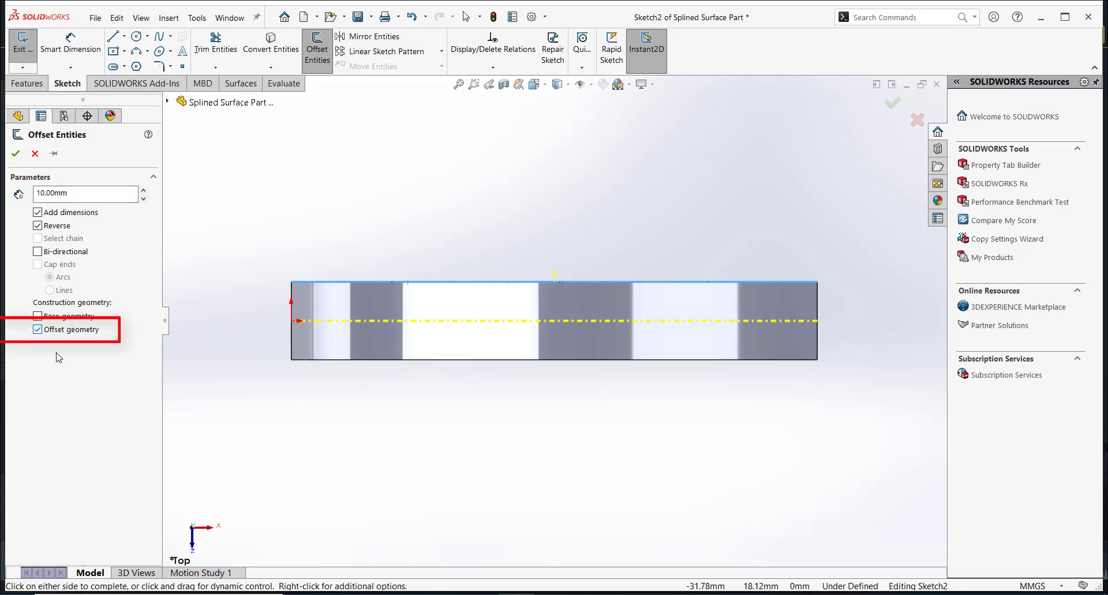
left_click(16, 154)
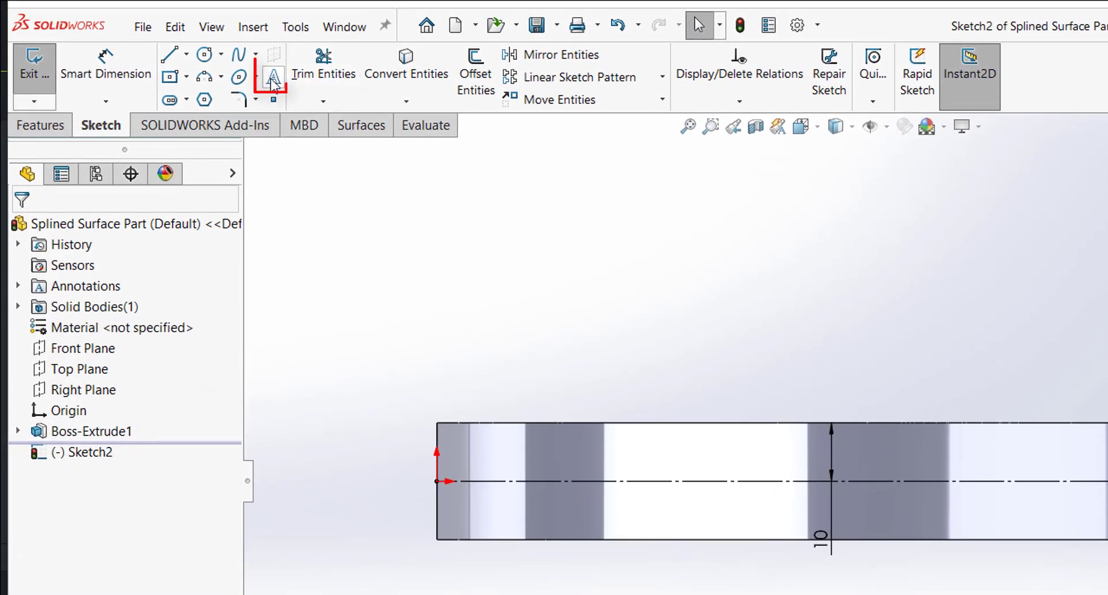
Step: Add sketch text 'SMART DESIGN & MANUFACTURING' along the construction line
left_click(273, 76)
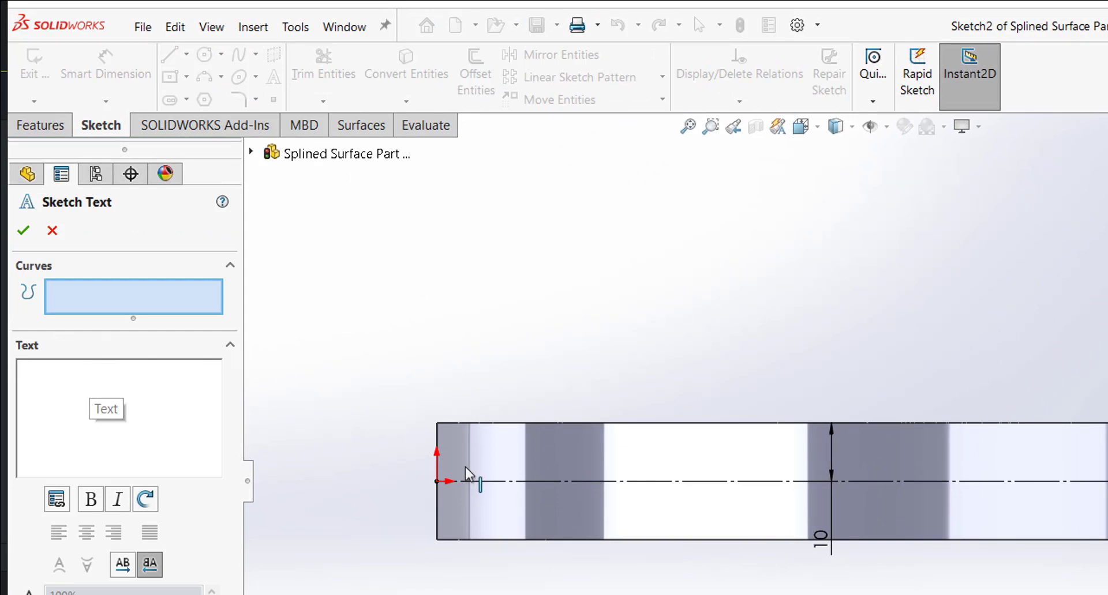
left_click(483, 482)
left_click(143, 398)
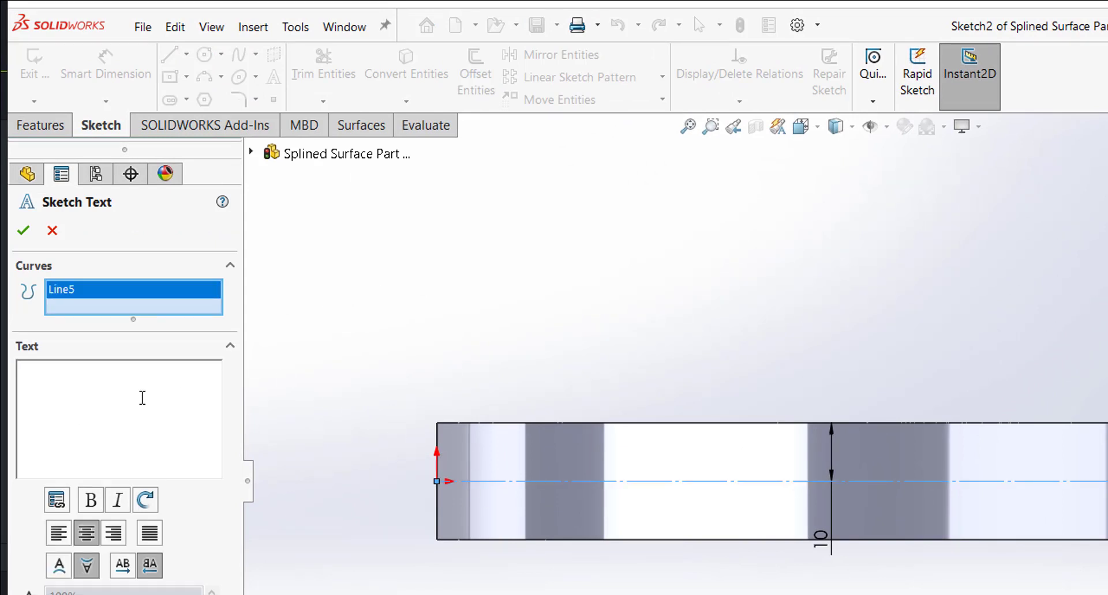
type("SMART DESIGN & MANUFACTURING")
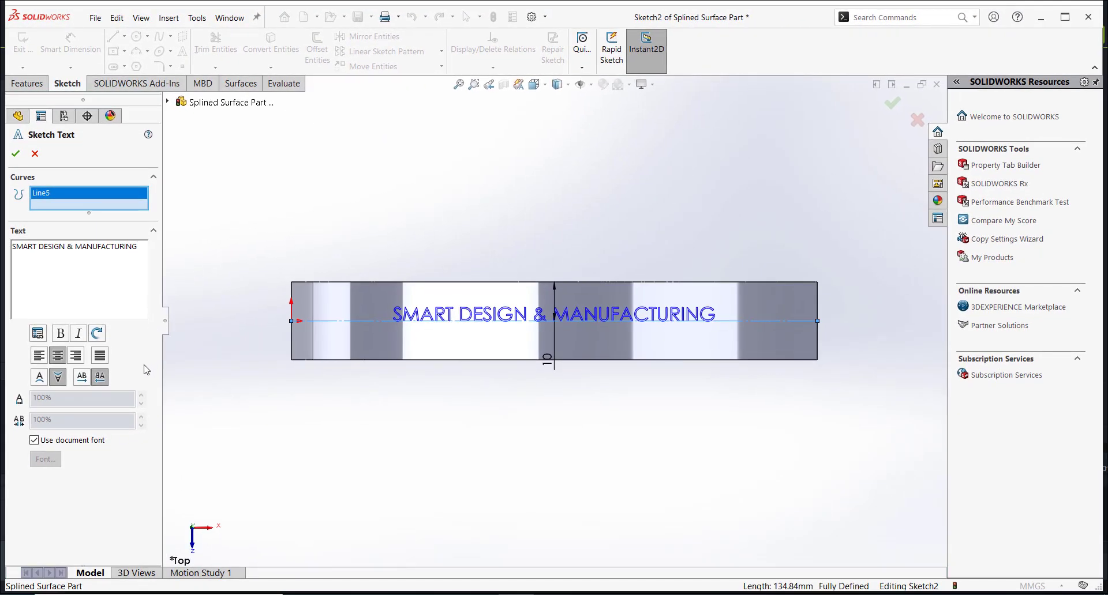
Step: Try the text alignment options and settle on centred alignment
left_click(39, 356)
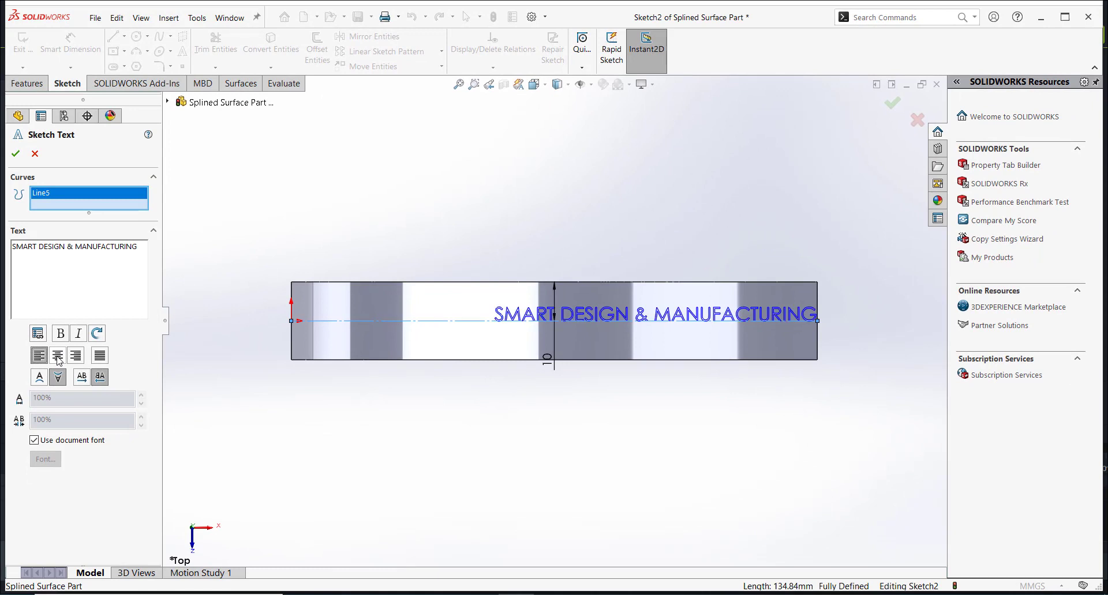
left_click(57, 355)
left_click(77, 358)
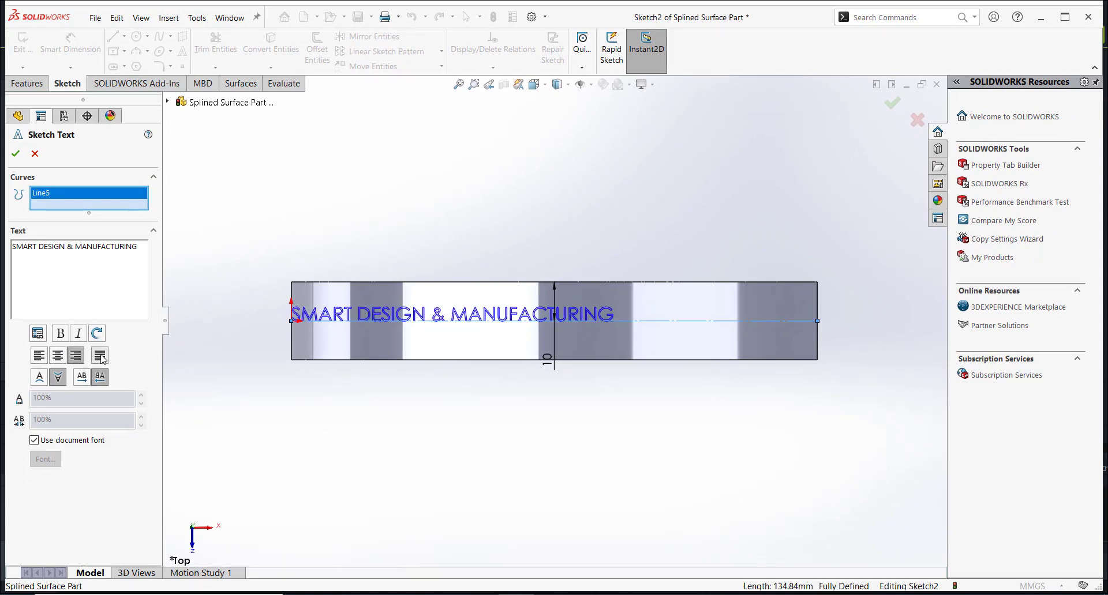
left_click(94, 358)
left_click(59, 358)
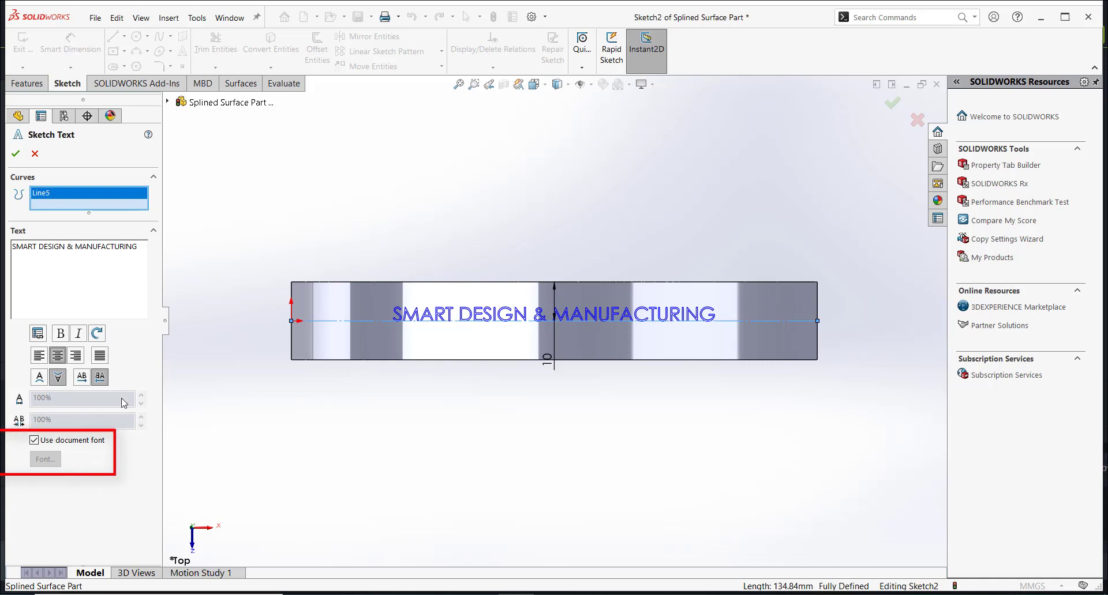
Step: Turn off the document font and set the text to 140% width with 100% spacing
left_click(35, 441)
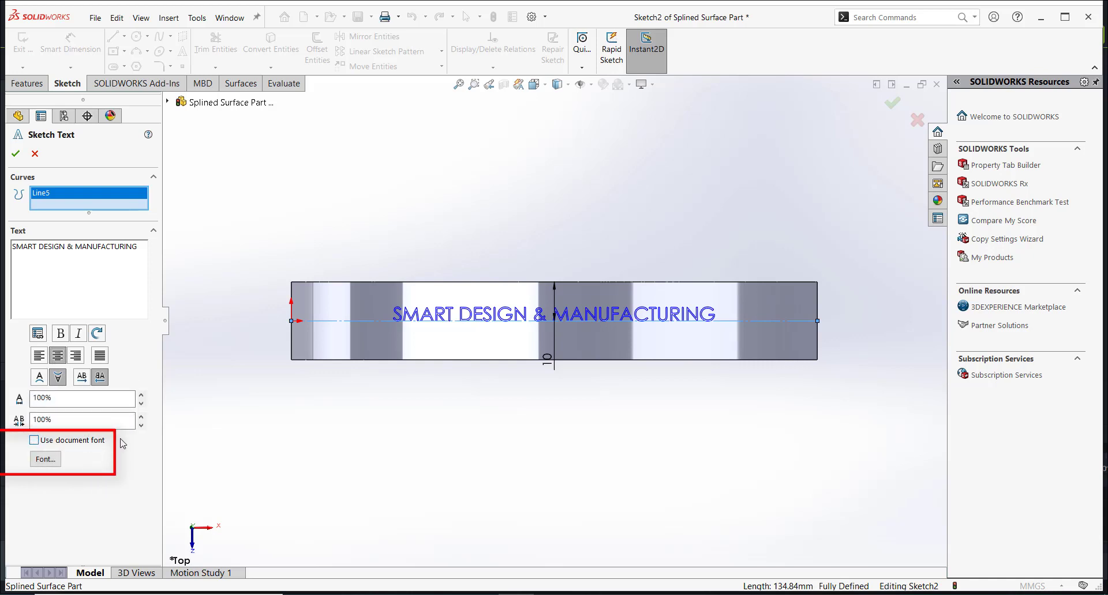
double_click(141, 395)
double_click(141, 395)
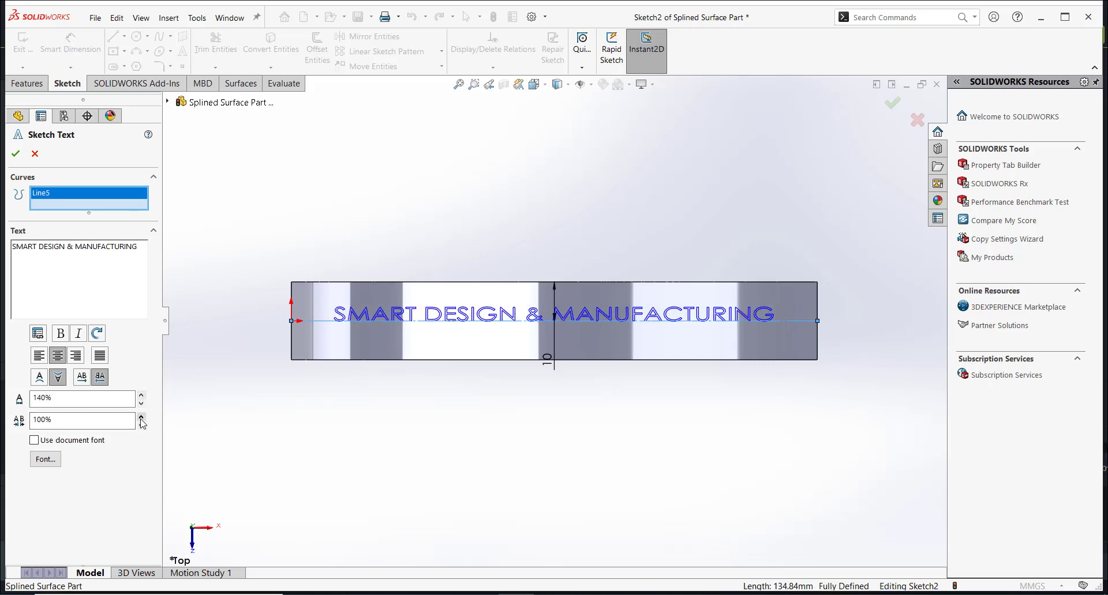
double_click(141, 419)
left_click(141, 419)
left_click(141, 426)
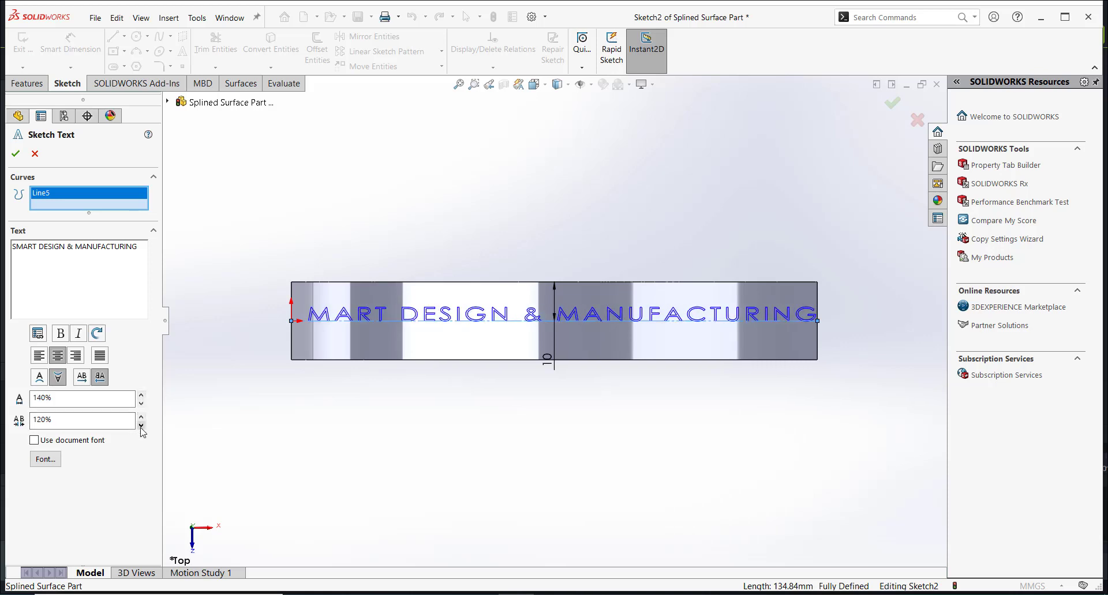
double_click(141, 426)
left_click(142, 396)
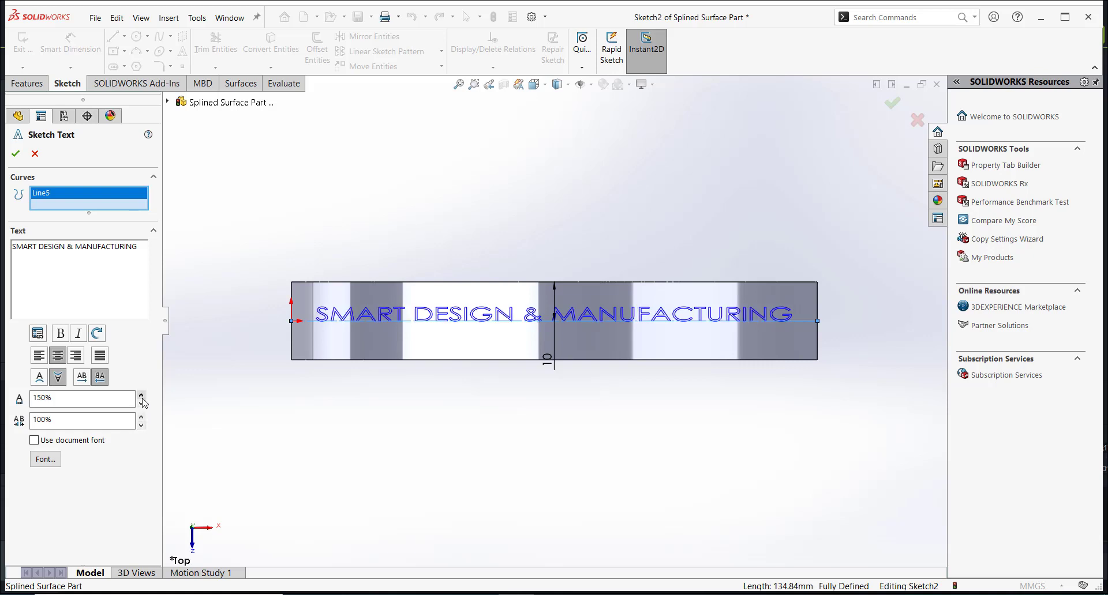
left_click(142, 404)
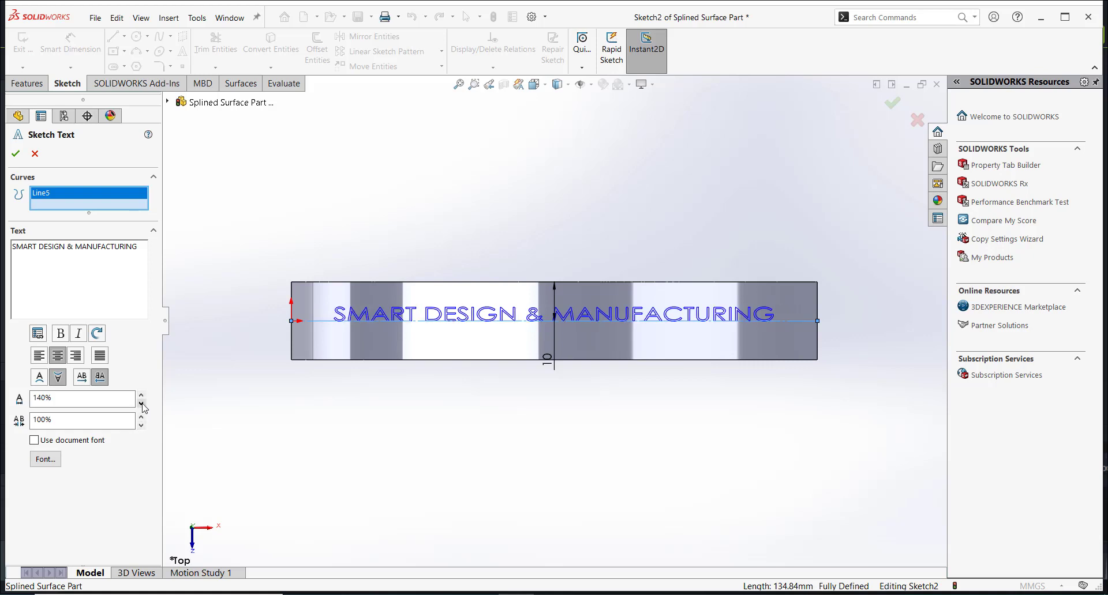
left_click(56, 455)
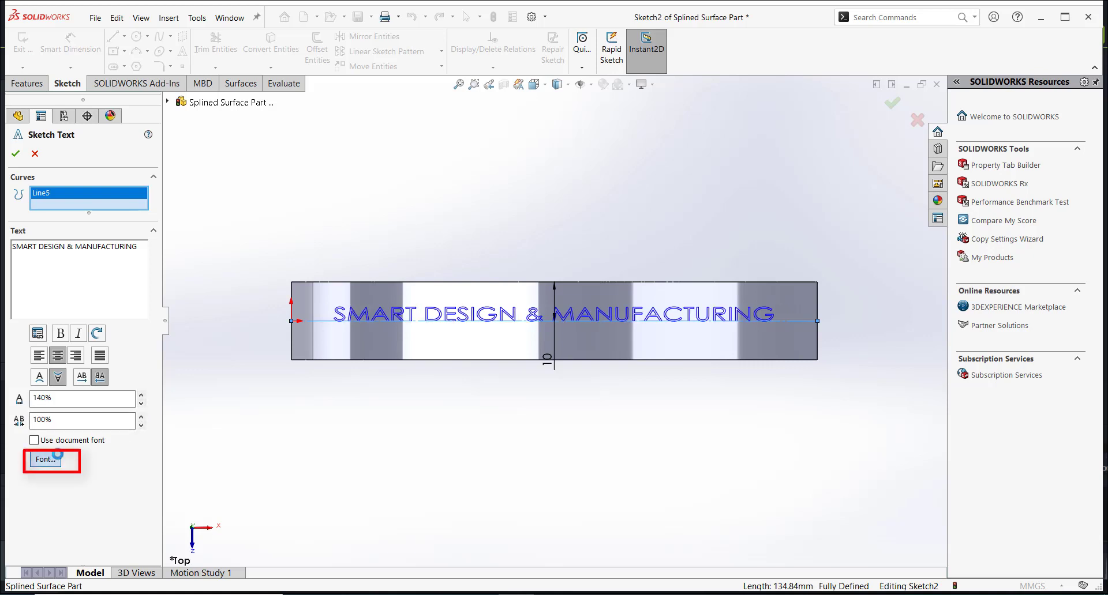
Step: Set the text font to Copperplate Gothic Light, reduce width to 120%, and commit it
scroll(465, 265, "down", 1)
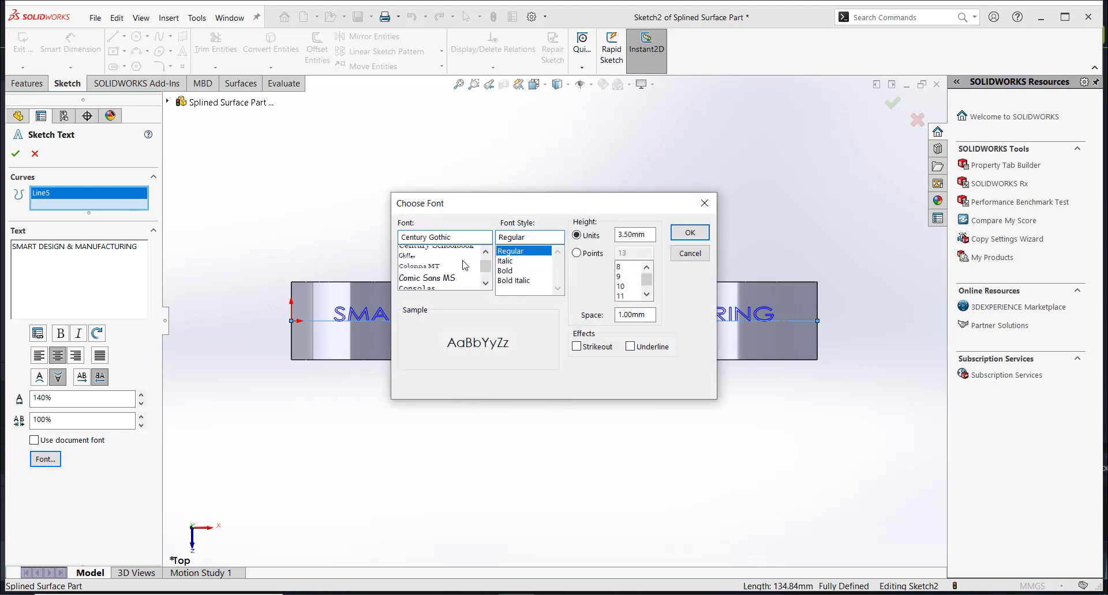
scroll(465, 265, "down", 2)
left_click(446, 280)
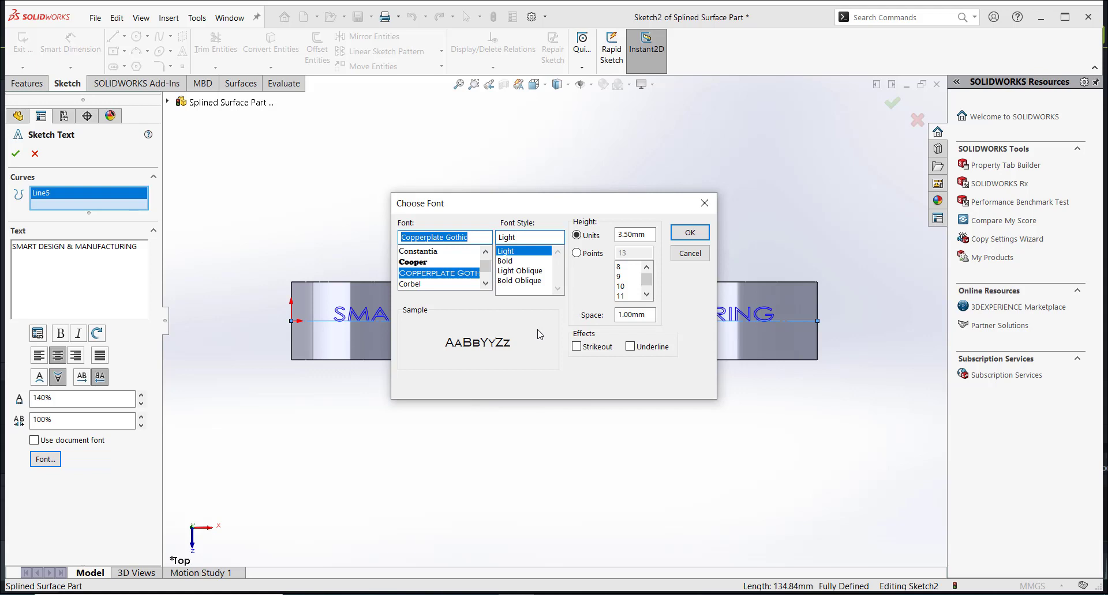
left_click(690, 233)
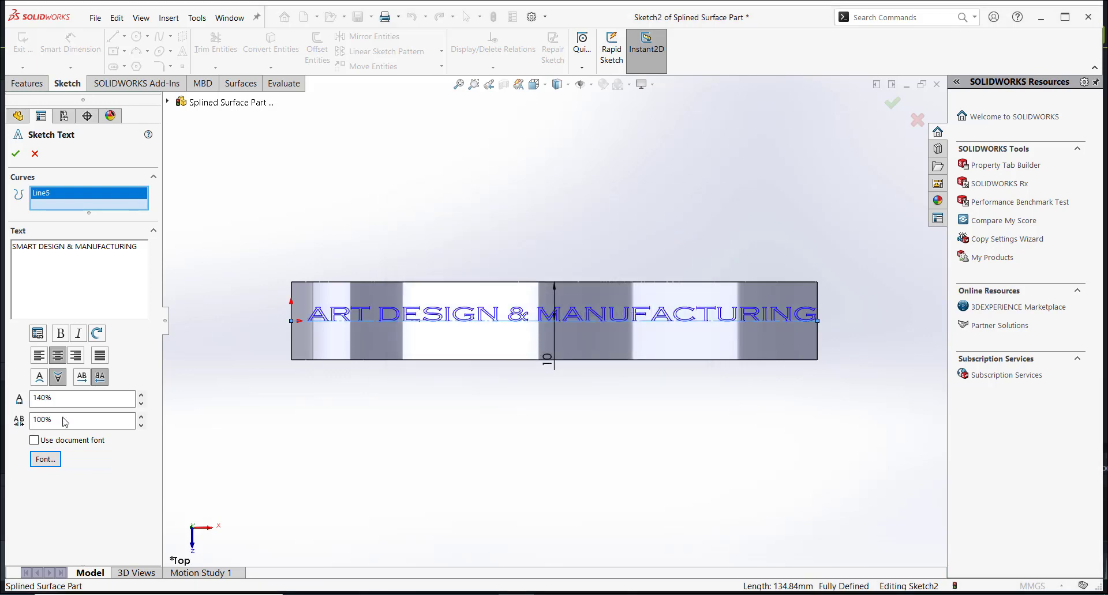
left_click(142, 404)
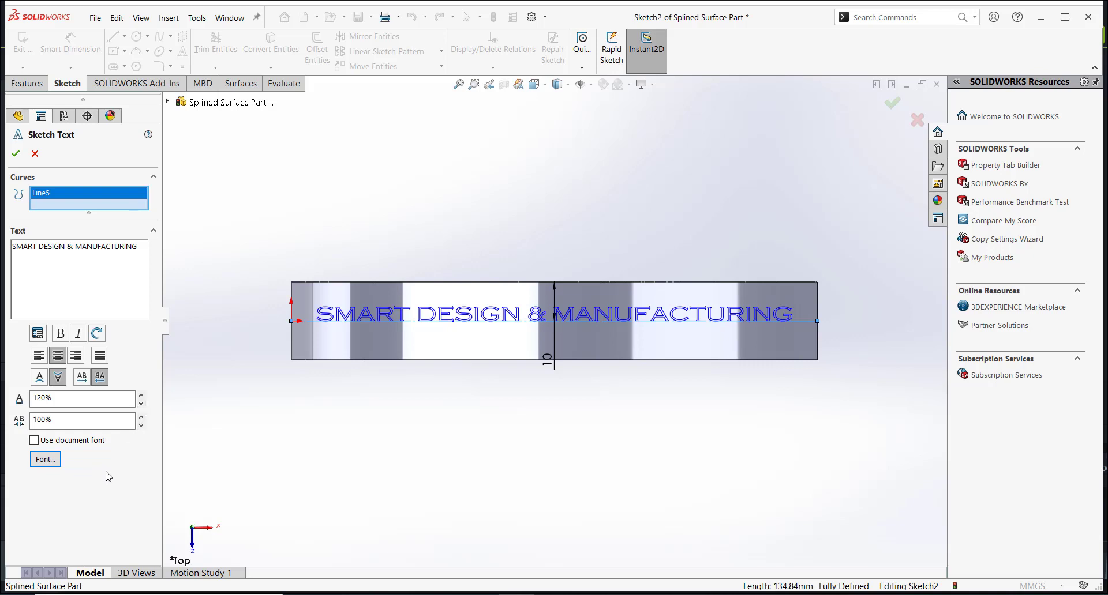
left_click(16, 154)
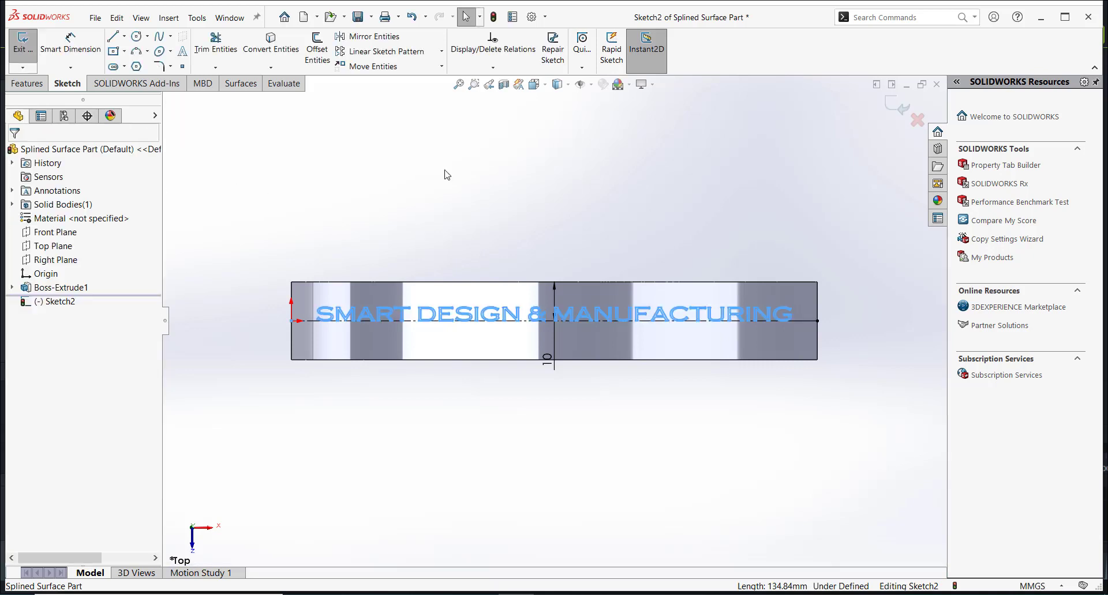
Step: Exit Sketch2 and bring up the Insert > Features command list
left_click(897, 106)
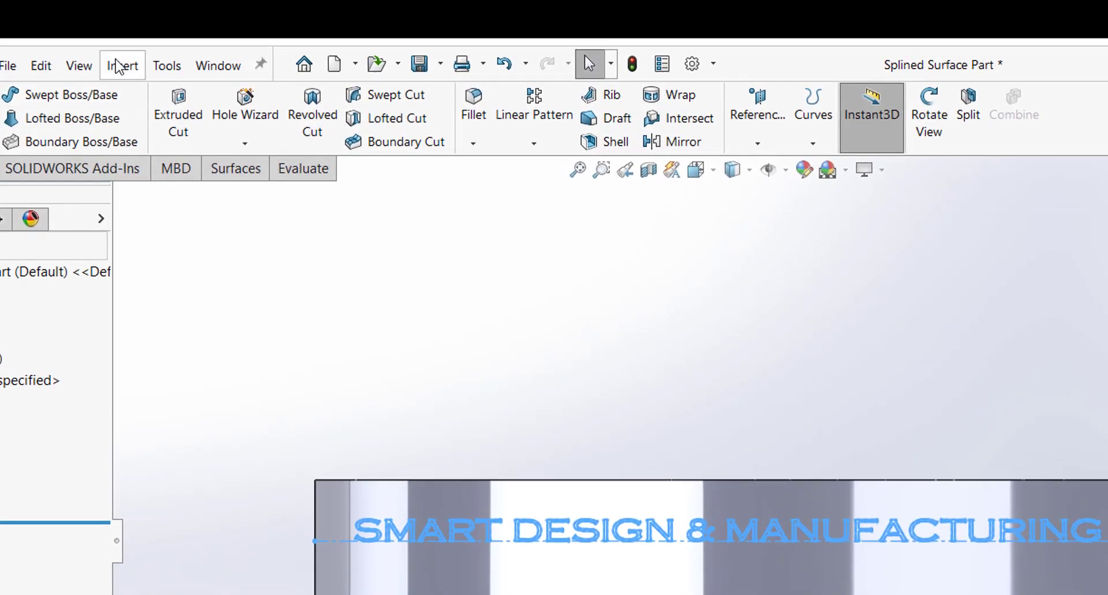
left_click(117, 65)
mouse_move(157, 143)
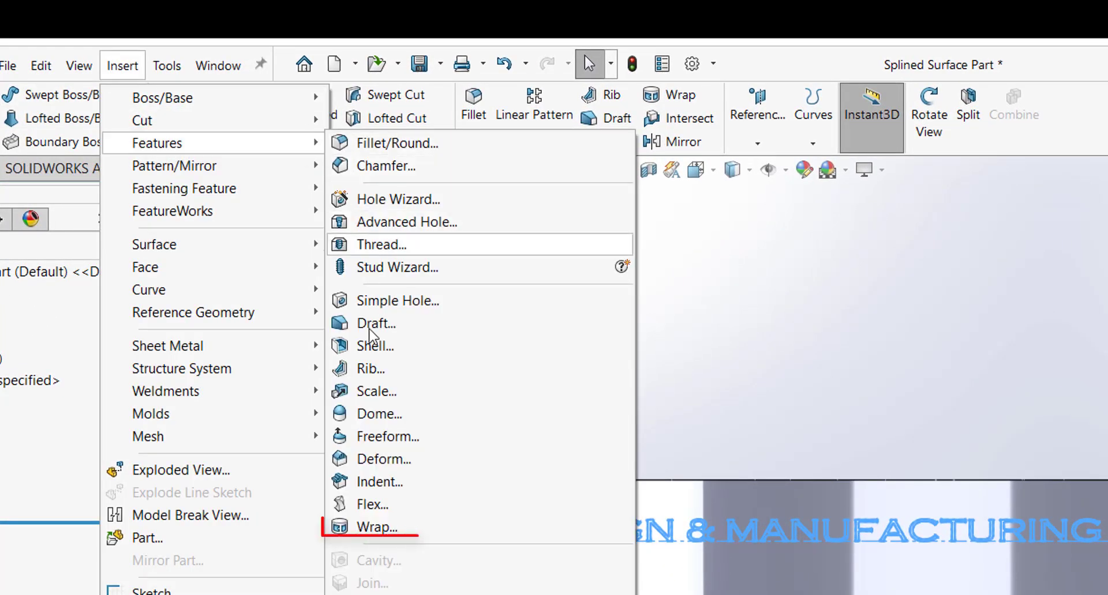
Step: Set up a spline-surface Wrap emboss of Sketch2 on the curved top face at 3.00 mm
left_click(374, 528)
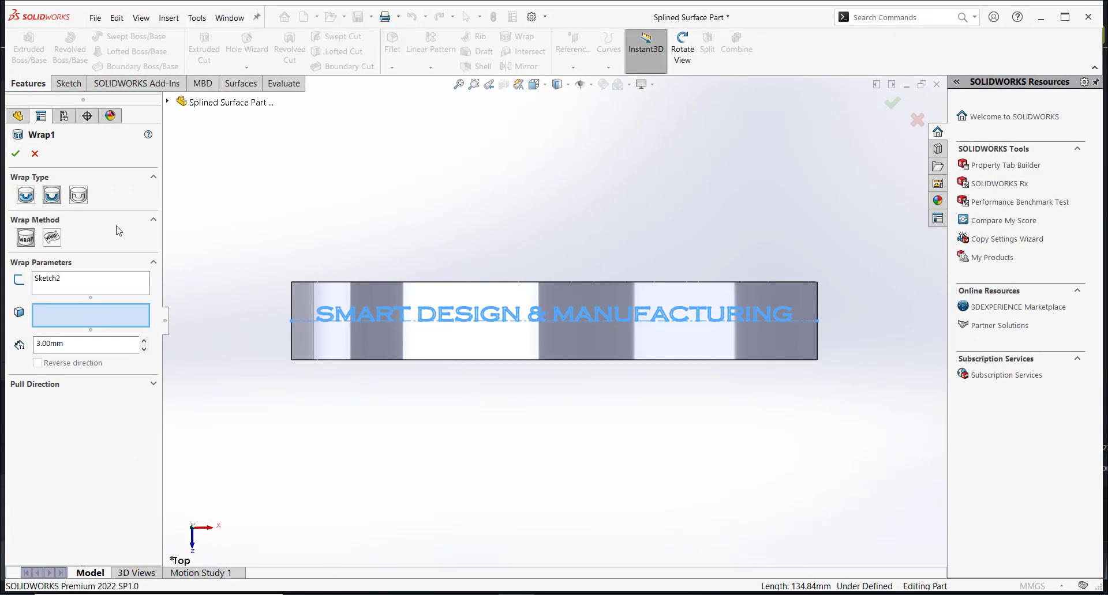
left_click(27, 200)
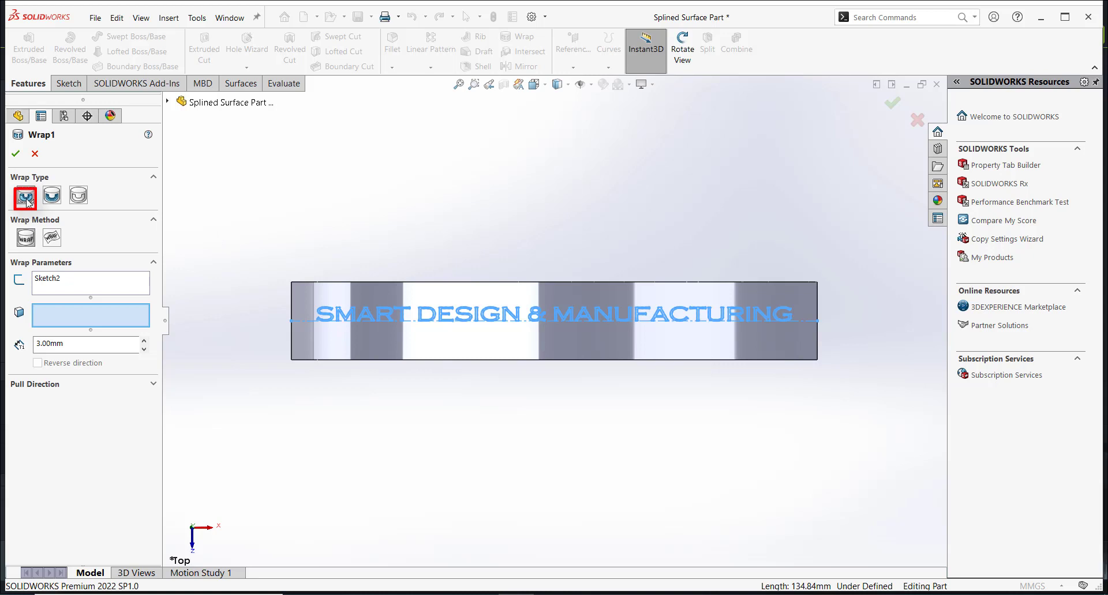
left_click(51, 238)
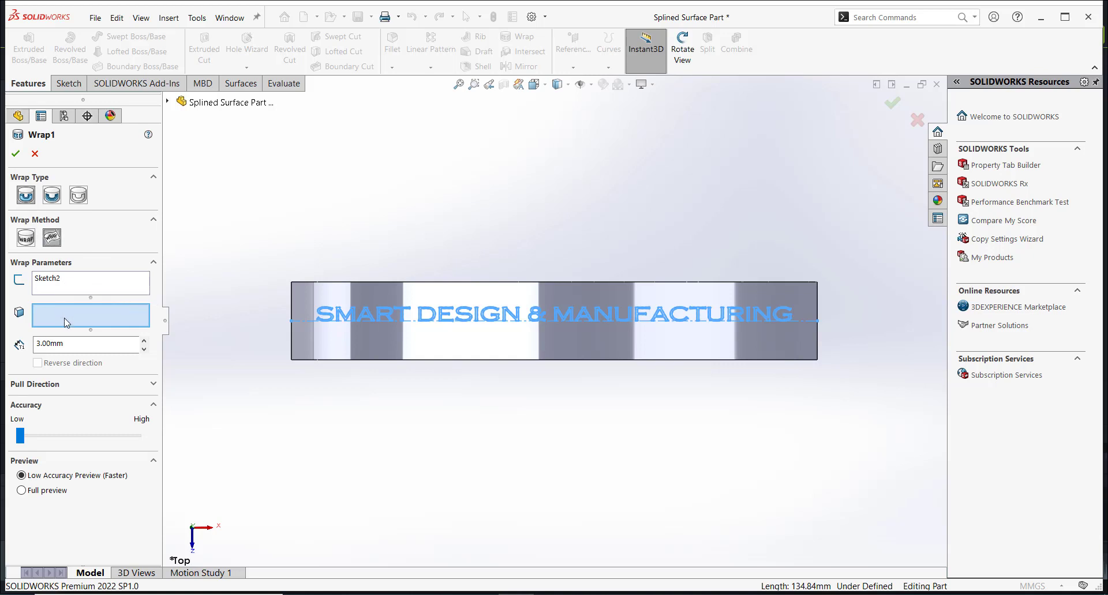
left_click(379, 297)
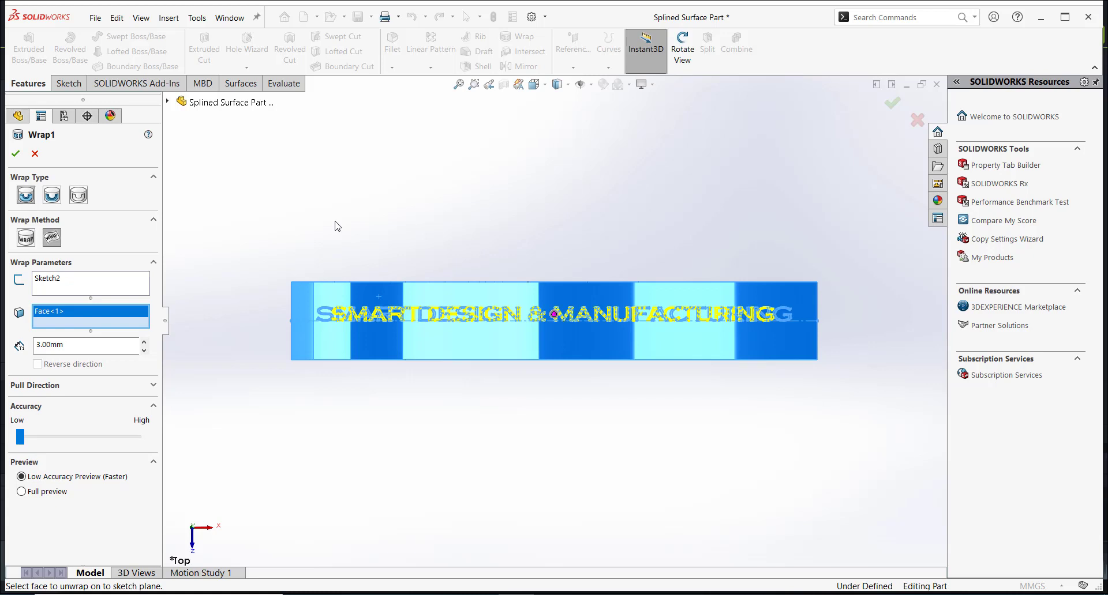
Step: Check the 3.00 mm emboss depth in isometric view and create Wrap1
key("ctrl+7")
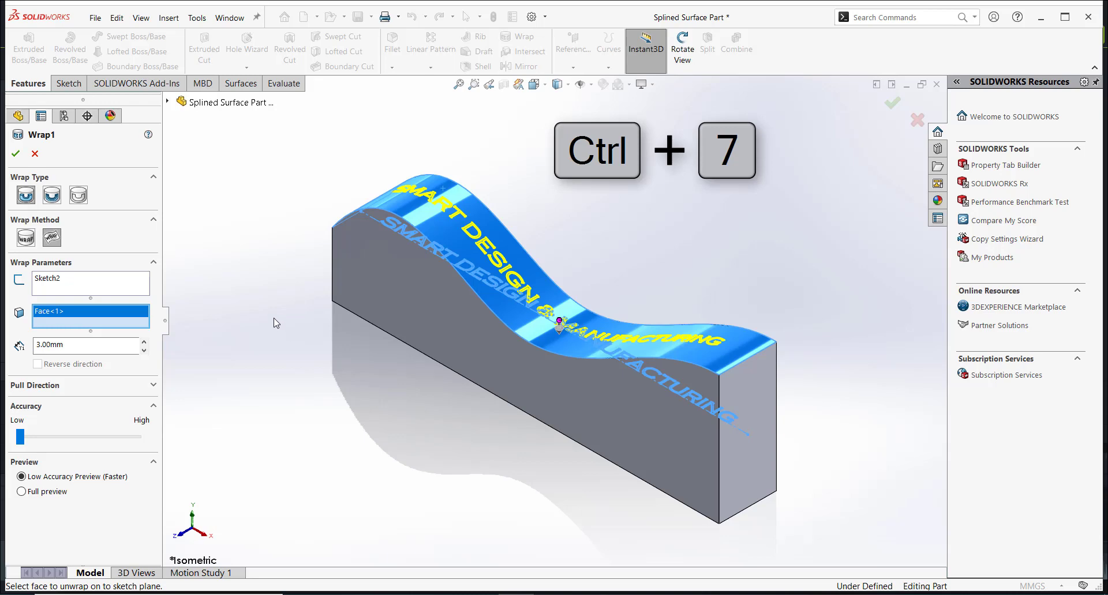
left_click(55, 345)
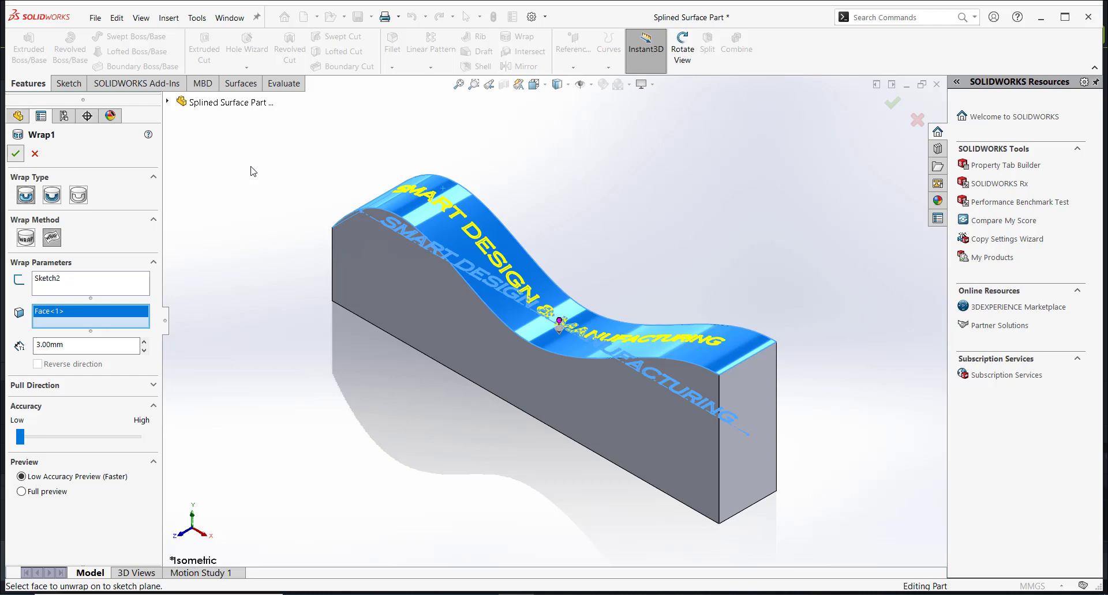
key("Return")
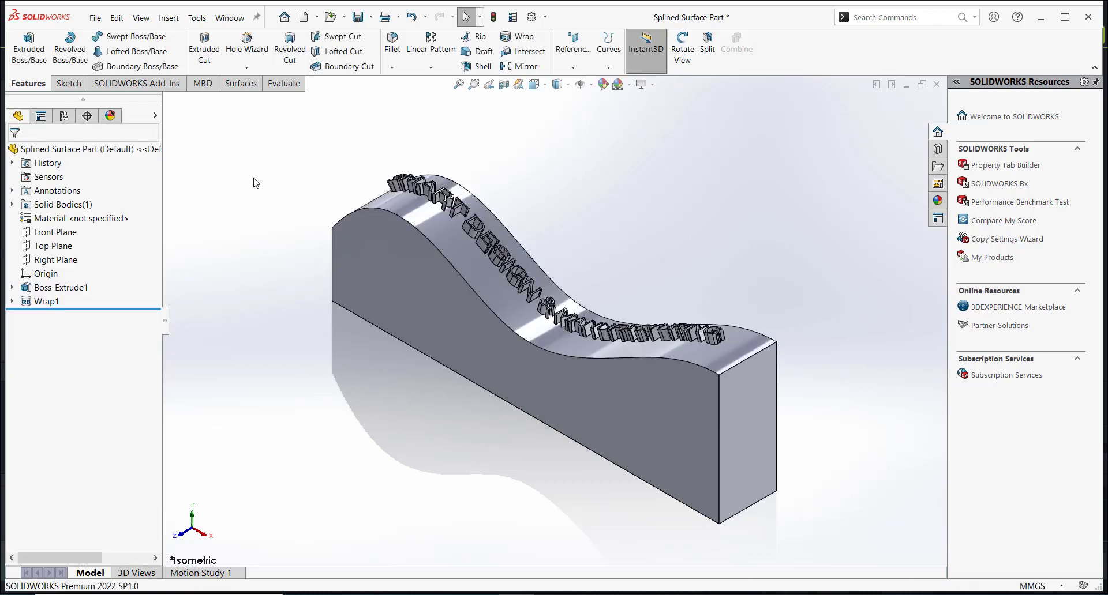
Step: Rotate the model to inspect the raised SMART DESIGN & MANUFACTURING lettering
left_click(682, 51)
left_click_drag(553, 146, 571, 249)
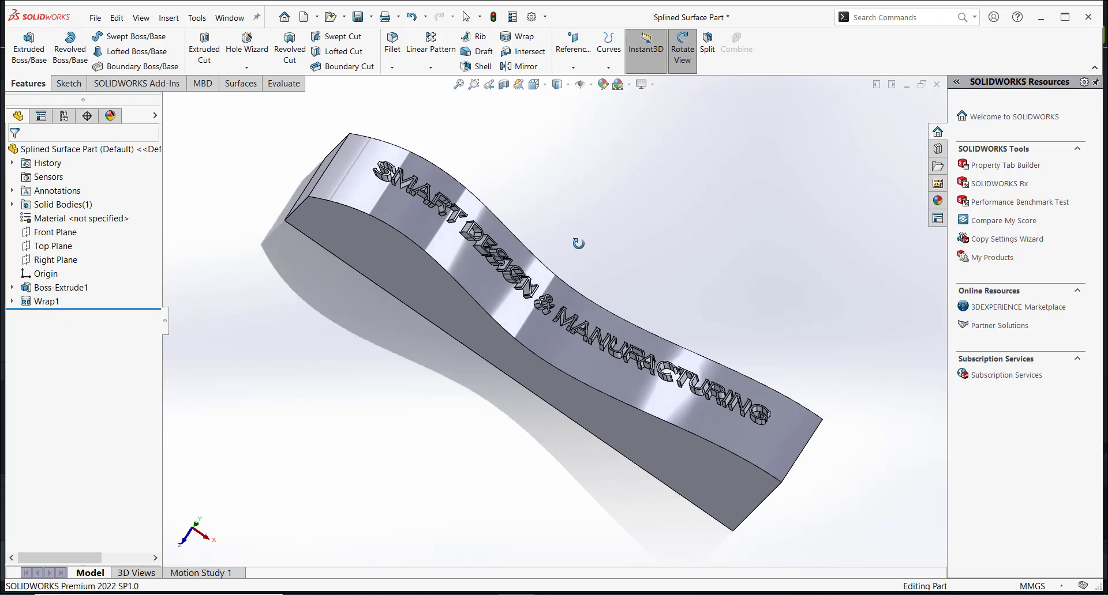